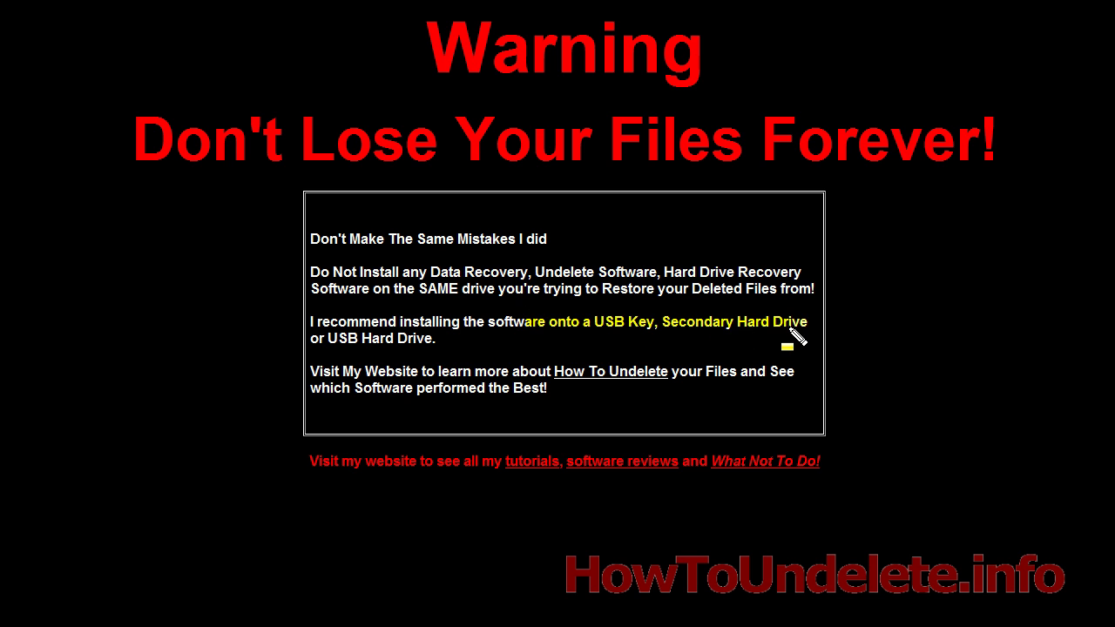
- Highlight the 'USB Key, Secondary Hard Drive' recommendation on the warning slide
mouse_move(357, 339)
left_mouse_down()
mouse_move(328, 340)
mouse_move(422, 357)
left_mouse_up()
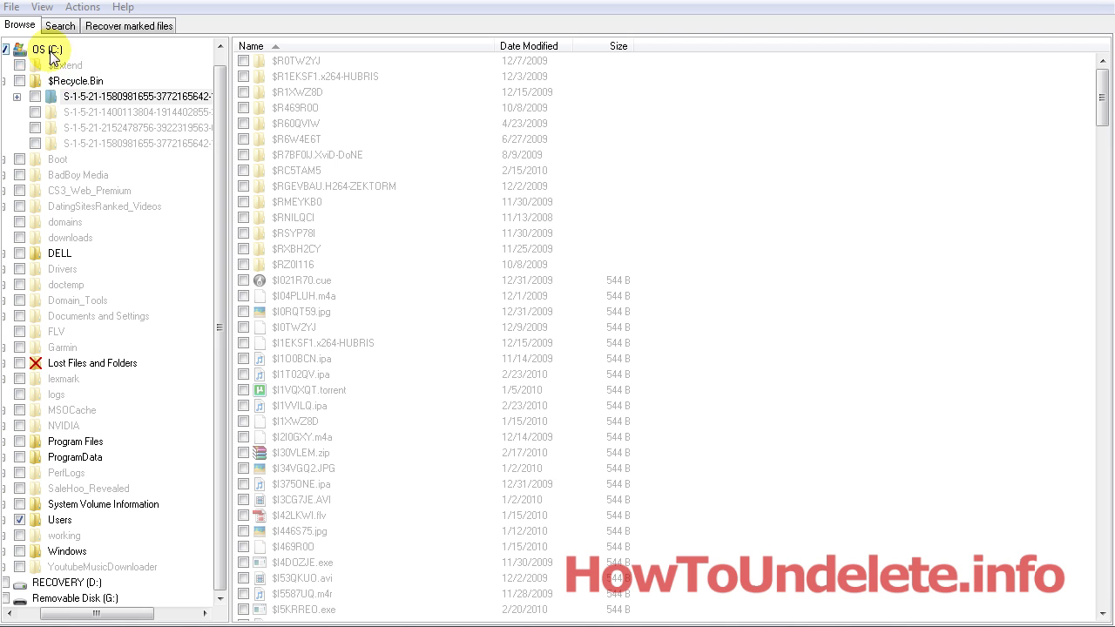
- Browse the S-1-5-21…-1000 subfolder of $Recycle.Bin and scroll its $R folders and $I files
left_click(81, 83)
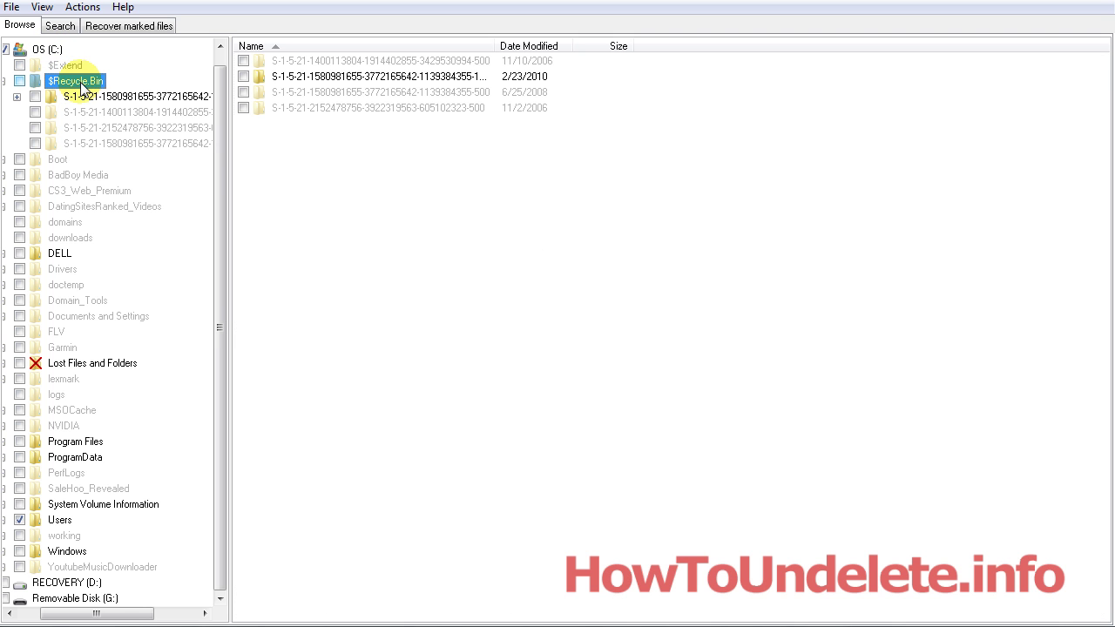
left_click(131, 96)
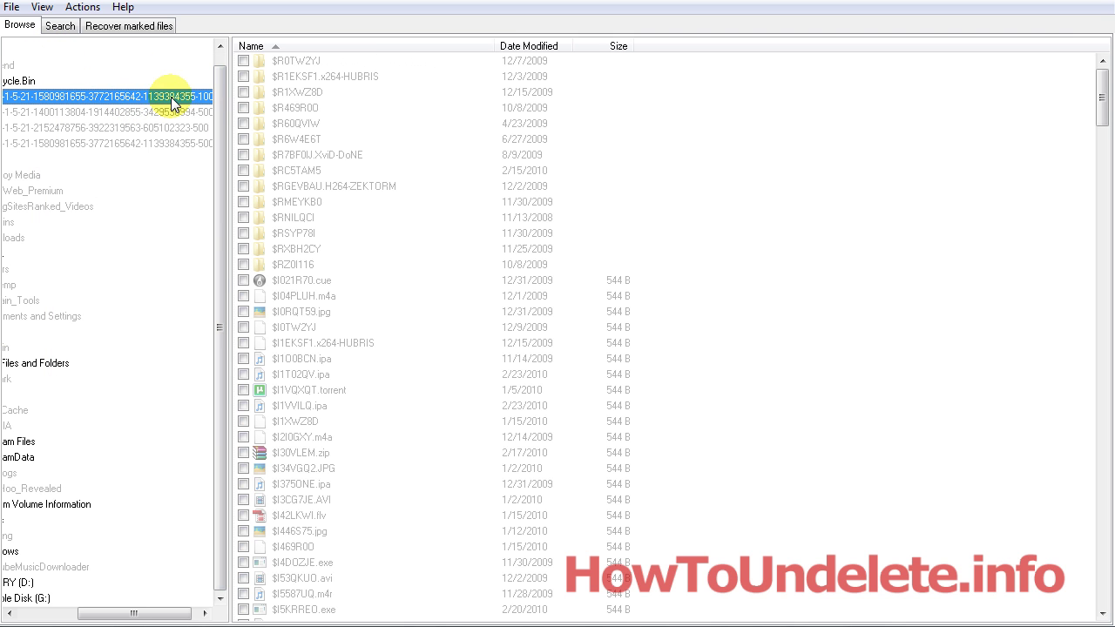
left_click_drag(178, 613, 122, 623)
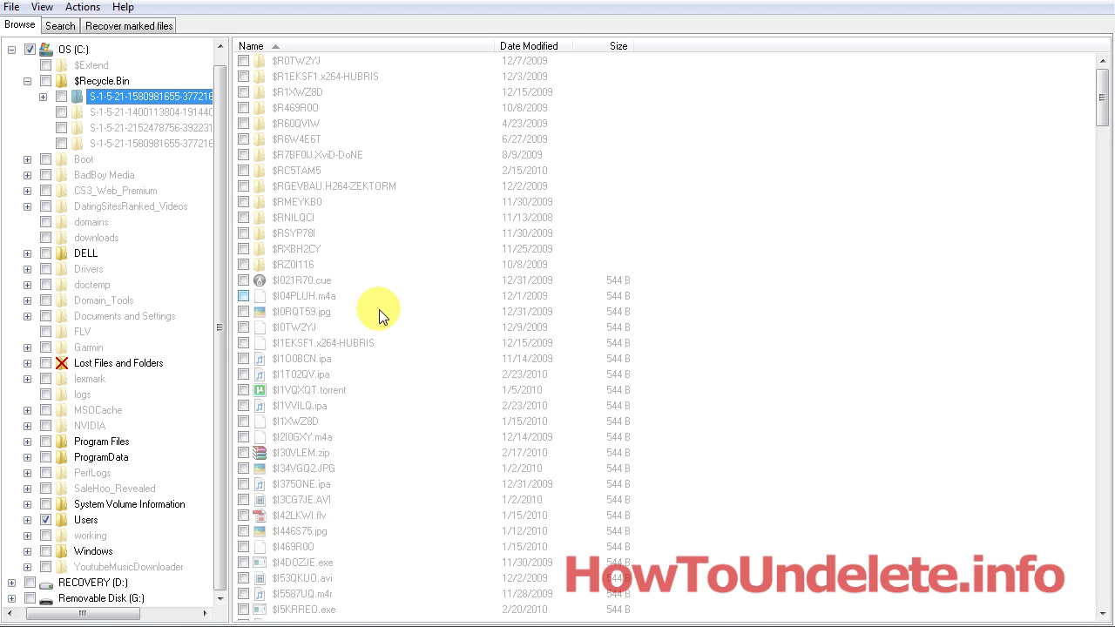
left_click_drag(1102, 74, 1101, 148)
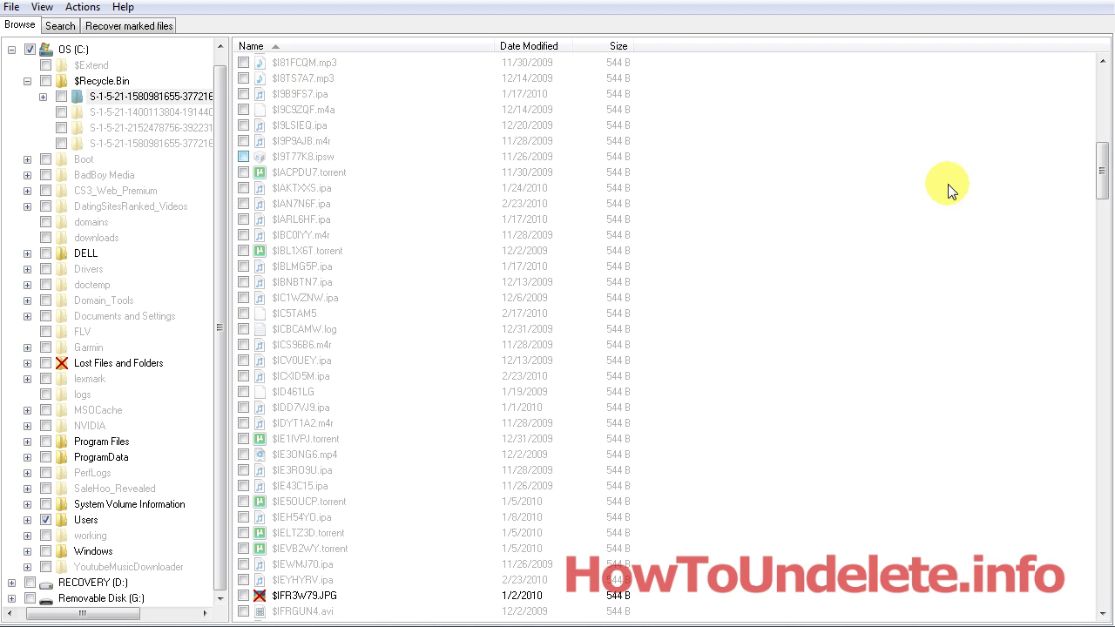
left_click_drag(1101, 167, 1101, 95)
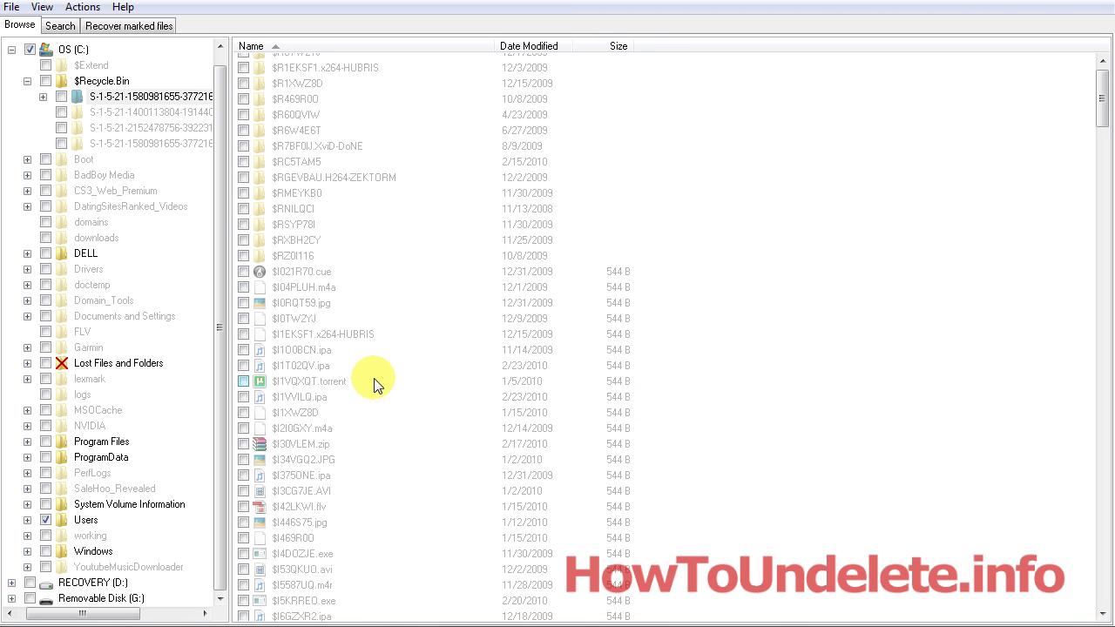
left_click_drag(218, 206, 219, 191)
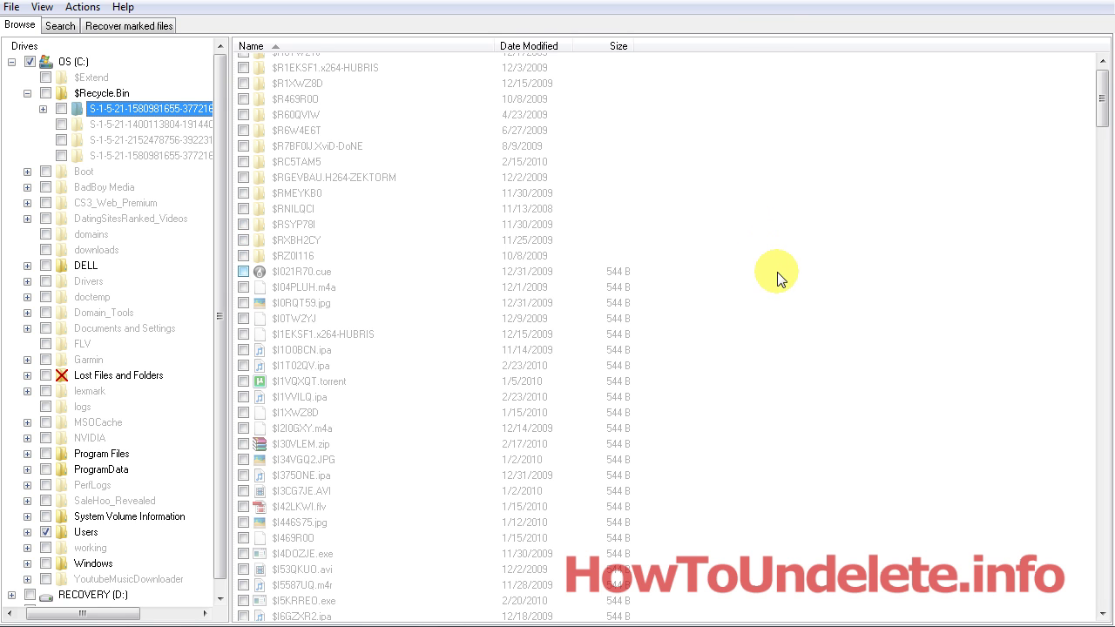
left_click(59, 26)
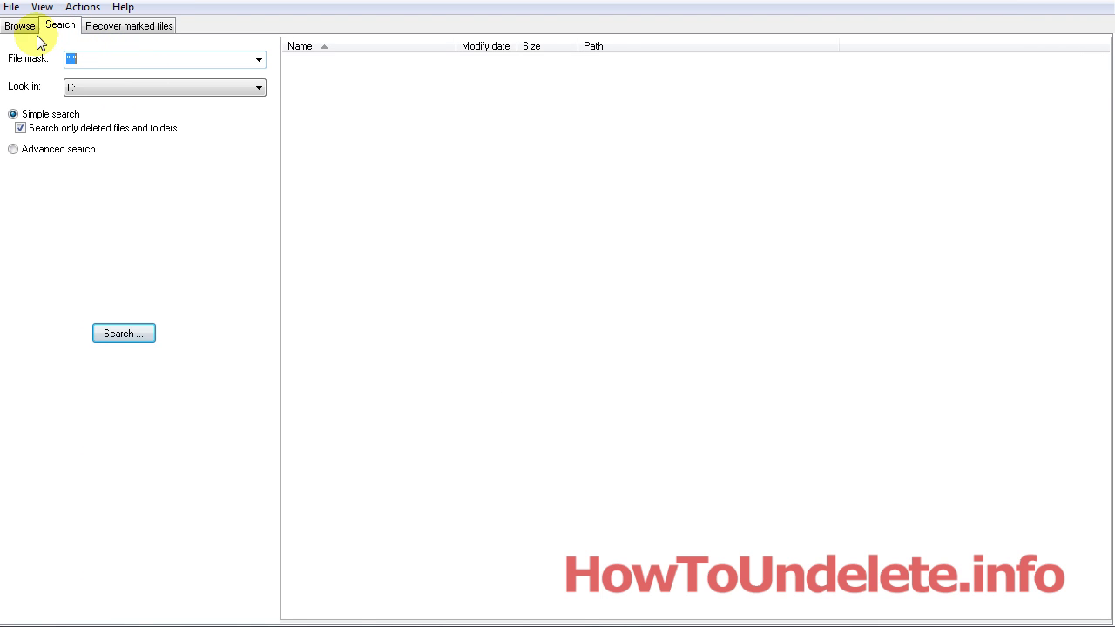
left_click(19, 26)
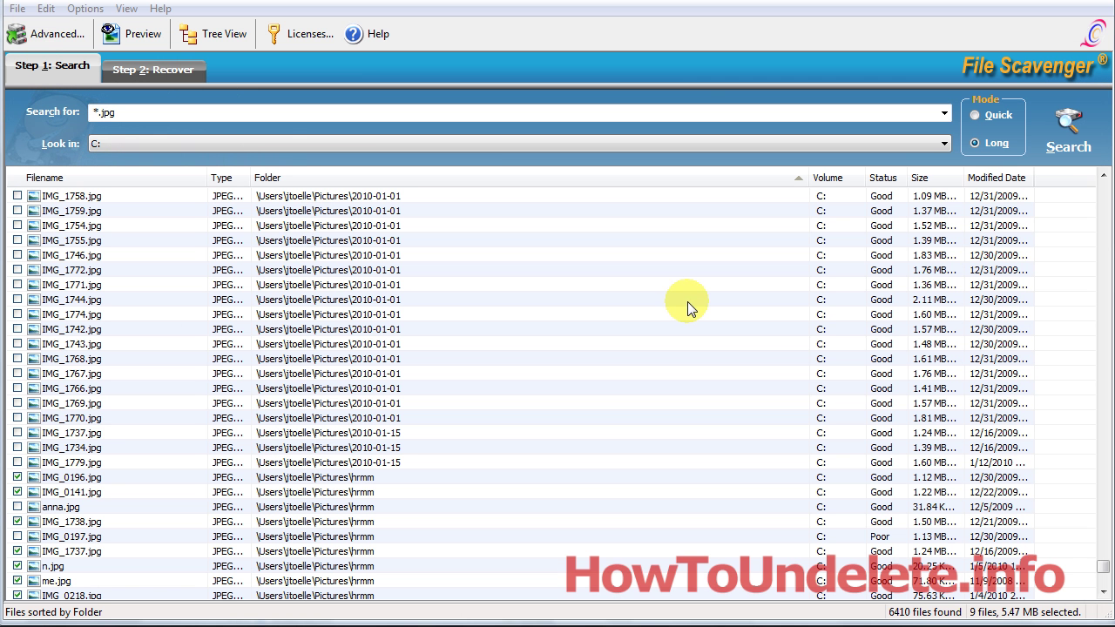
- Focus the *.jpg Search for field and review the 6410 JPG results
left_click(97, 112)
left_click(109, 113)
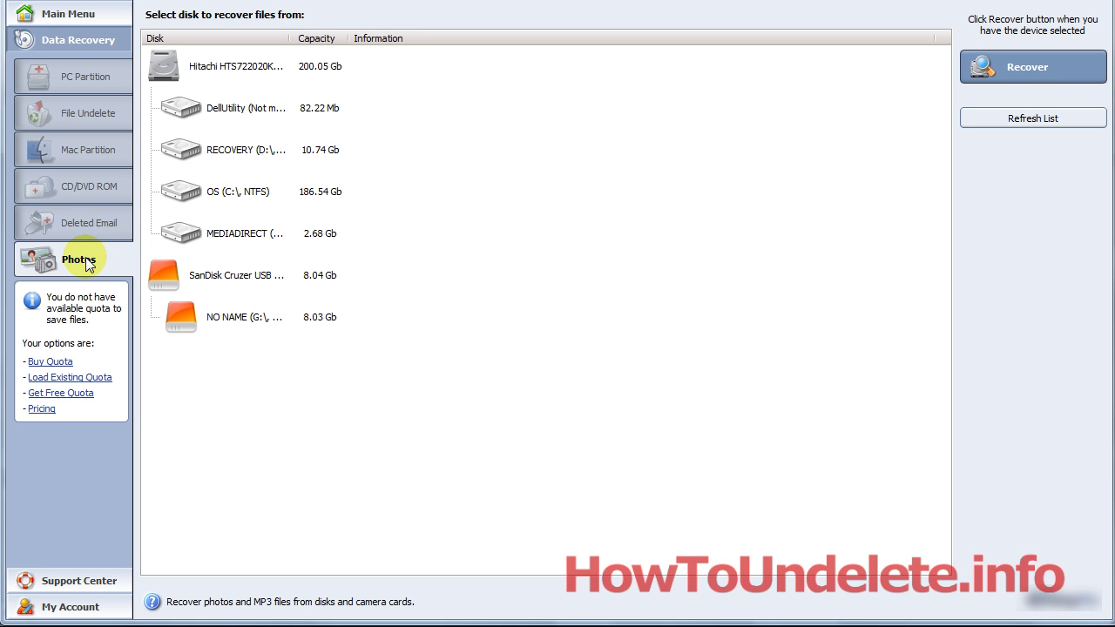
- Switch to Photos mode and select the OS (C:, NTFS) partition
left_click(85, 264)
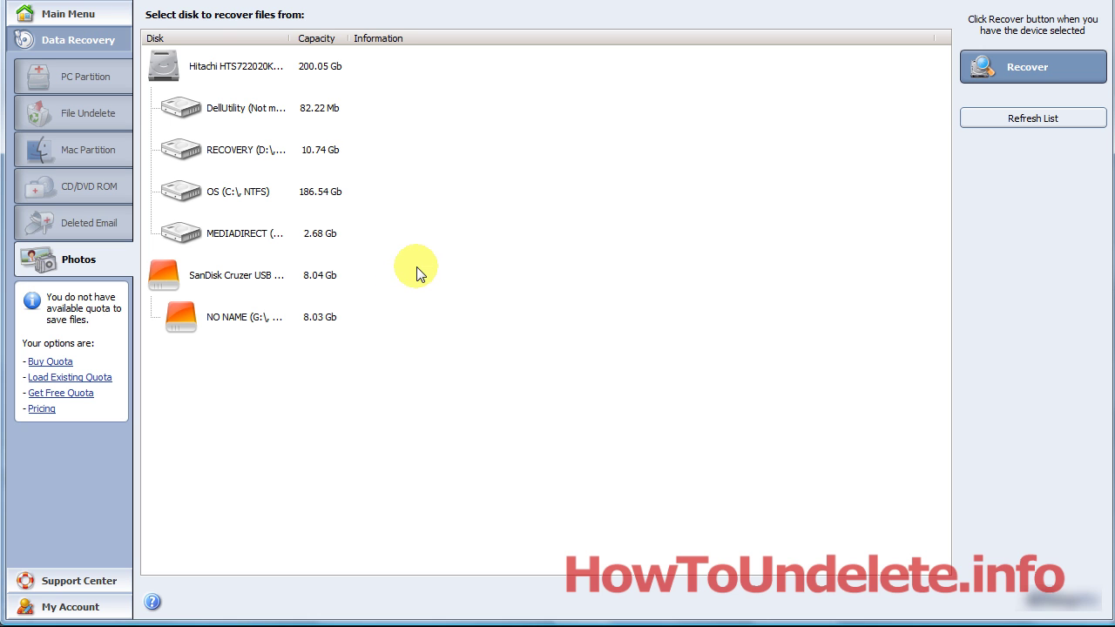
left_click(243, 201)
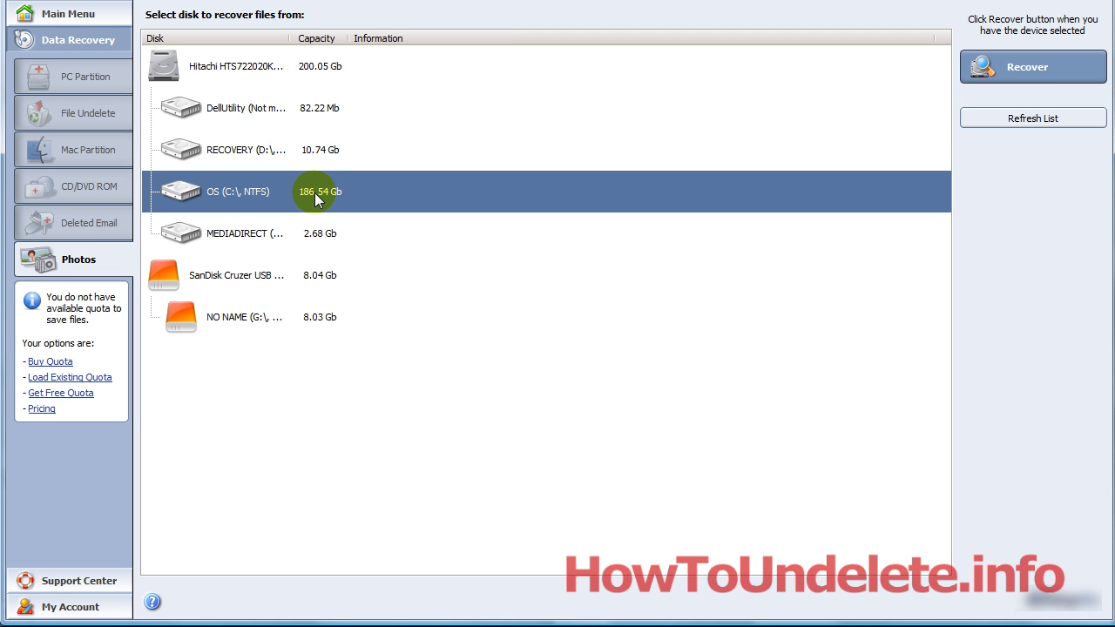
- Scan OS (C:) for photos, yielding 2,309 files (18.67 GB) in Raw Files folders
double_click(318, 199)
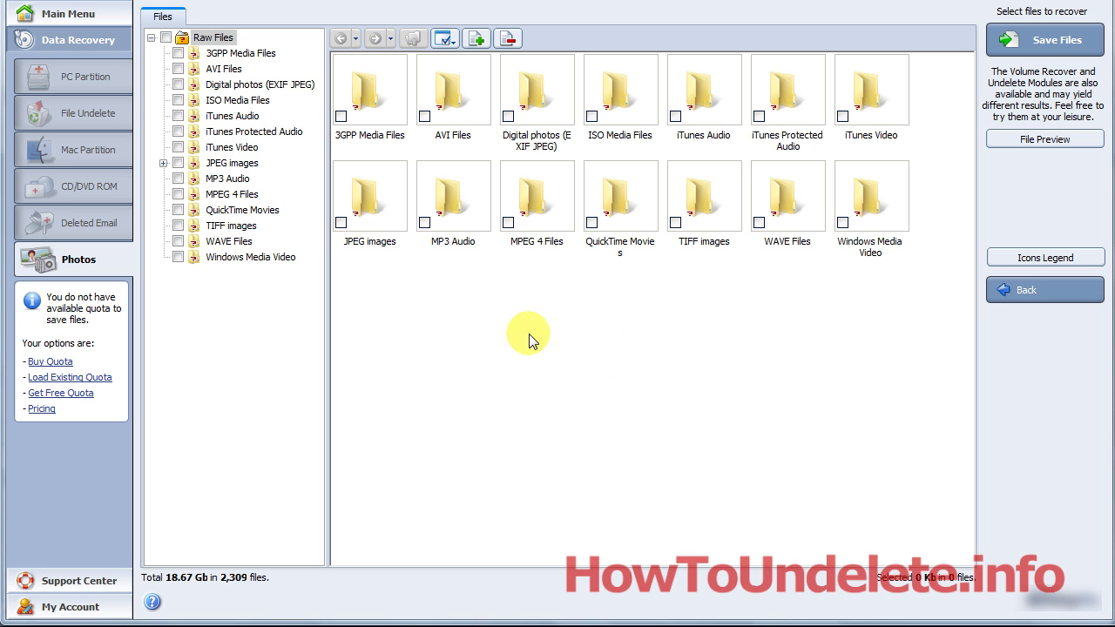
- Expand JPEG images under Raw Files to list its numbered range subfolders
left_click(163, 162)
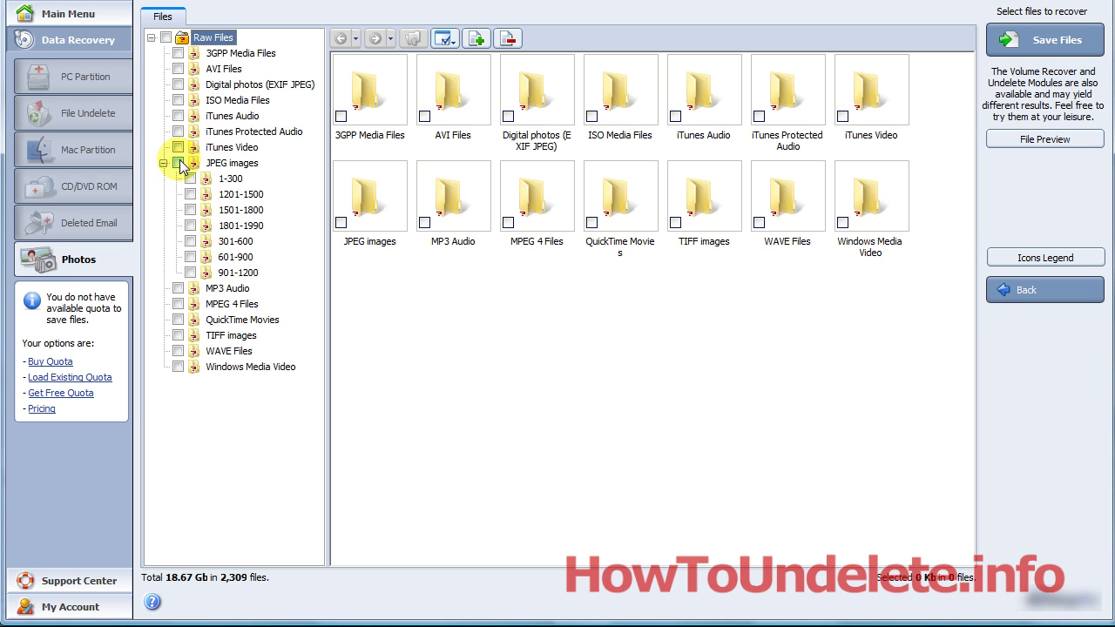
left_click(224, 165)
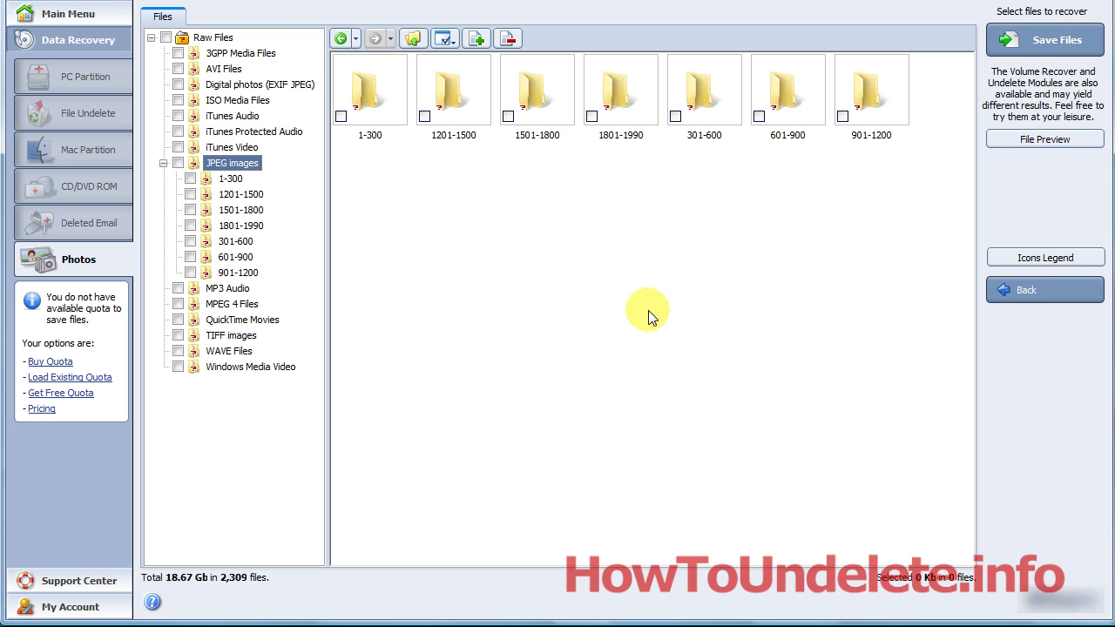
- Show the recovered image thumbnails in the JPEG images 1501-1800 subfolder
left_click(245, 210)
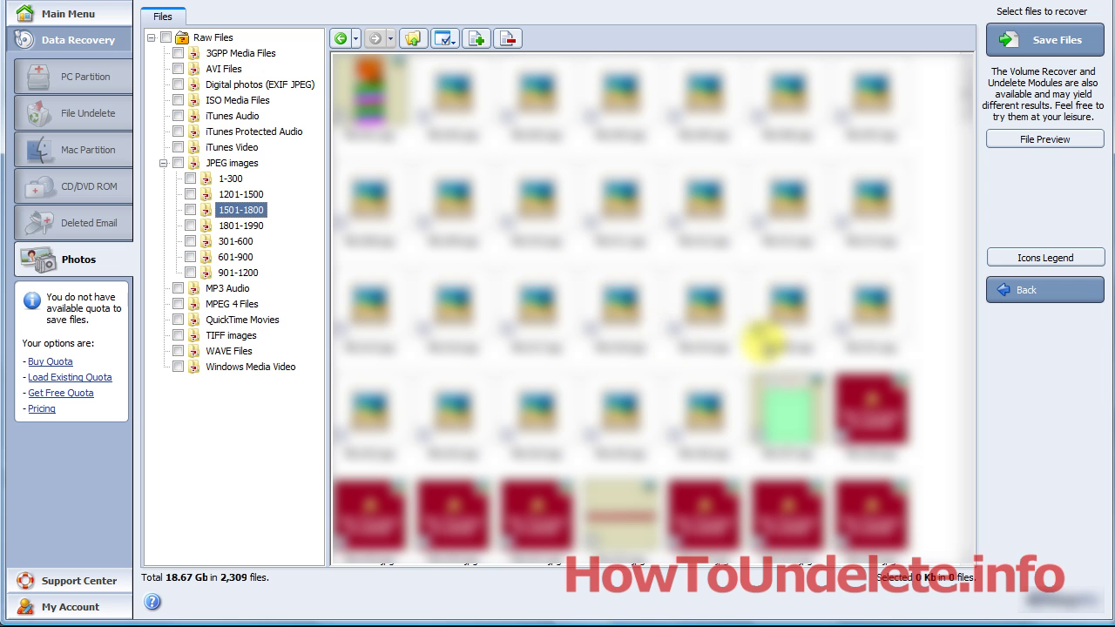